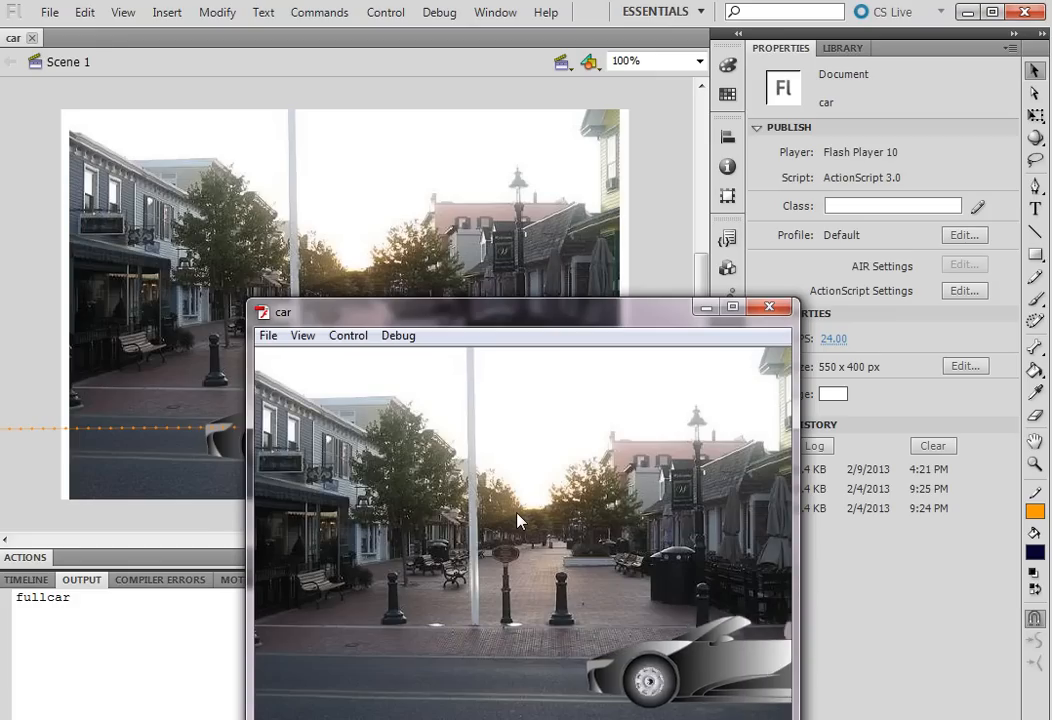
# Step: Try out the keyboard-controlled car animations in the running test movie and close its preview
pyautogui.moveTo(540, 315); pyautogui.dragTo(535, 186)
pyautogui.press('space')
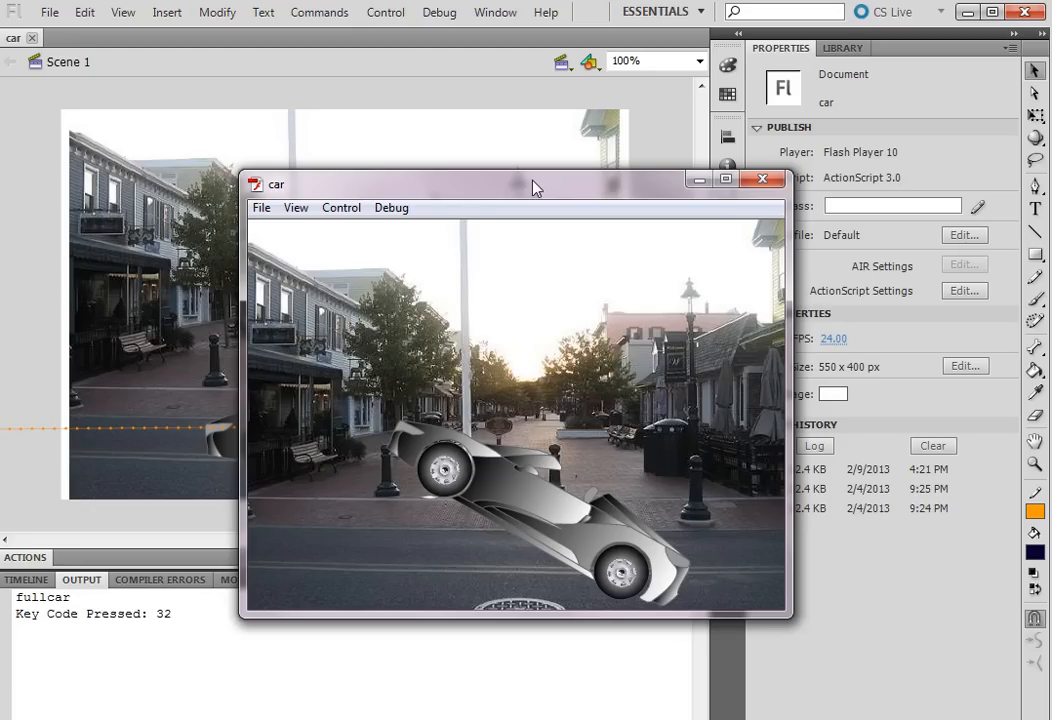
pyautogui.press('Left')
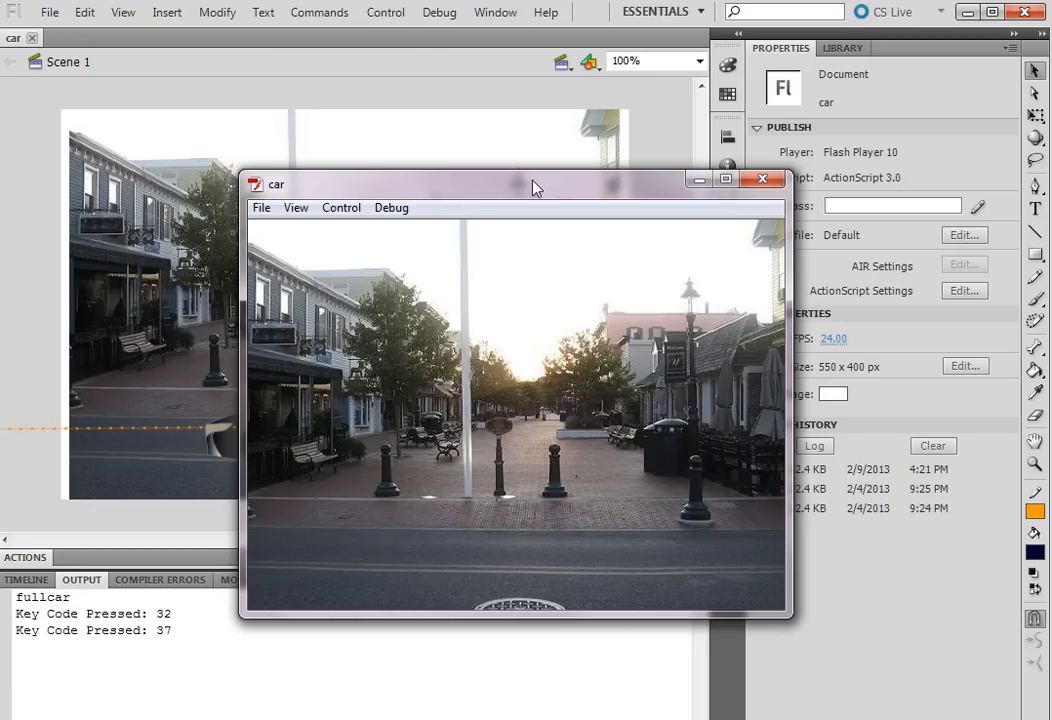
pyautogui.click(762, 179)
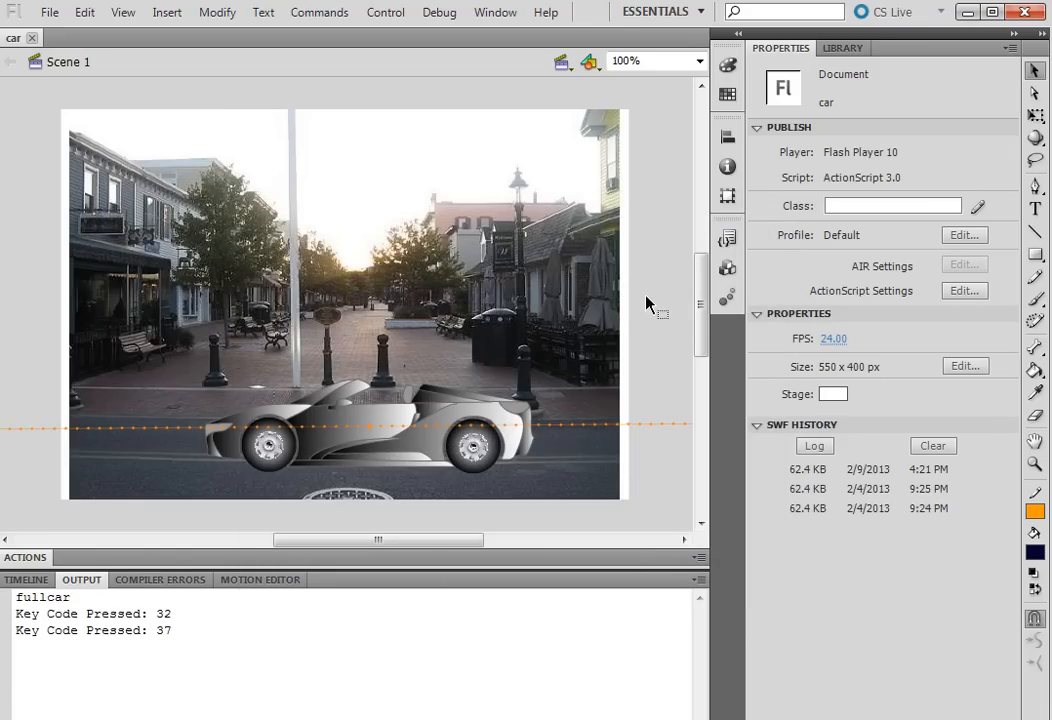
# Step: Close the car document, create a blank ActionScript 3.0 document and show its timeline
pyautogui.click(33, 40)
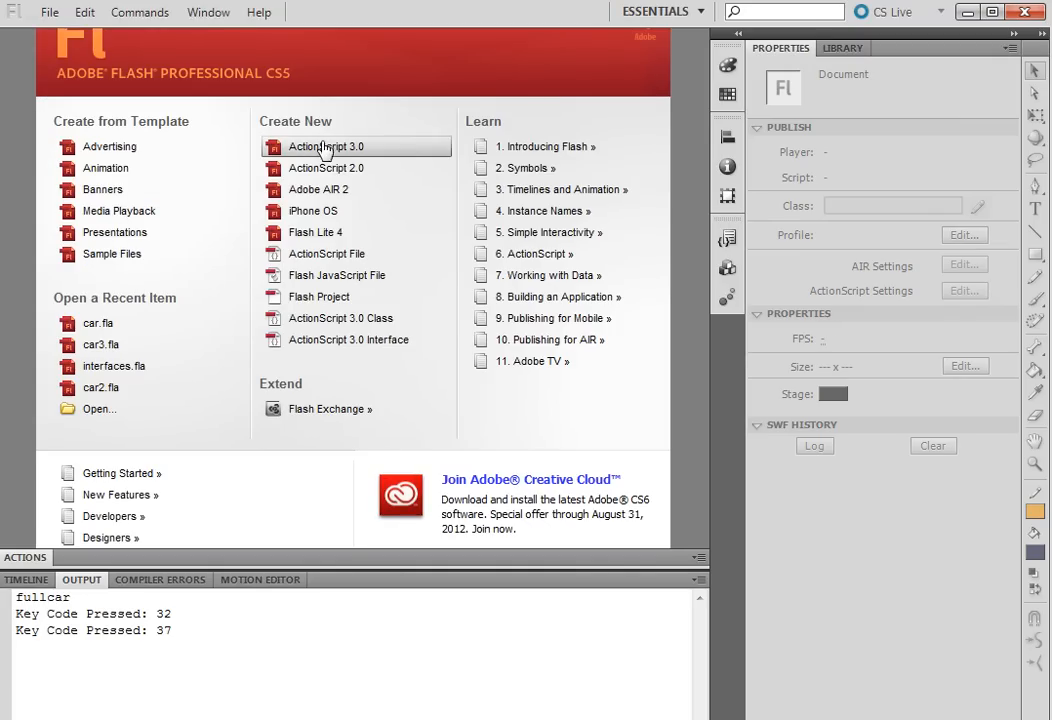
pyautogui.click(326, 150)
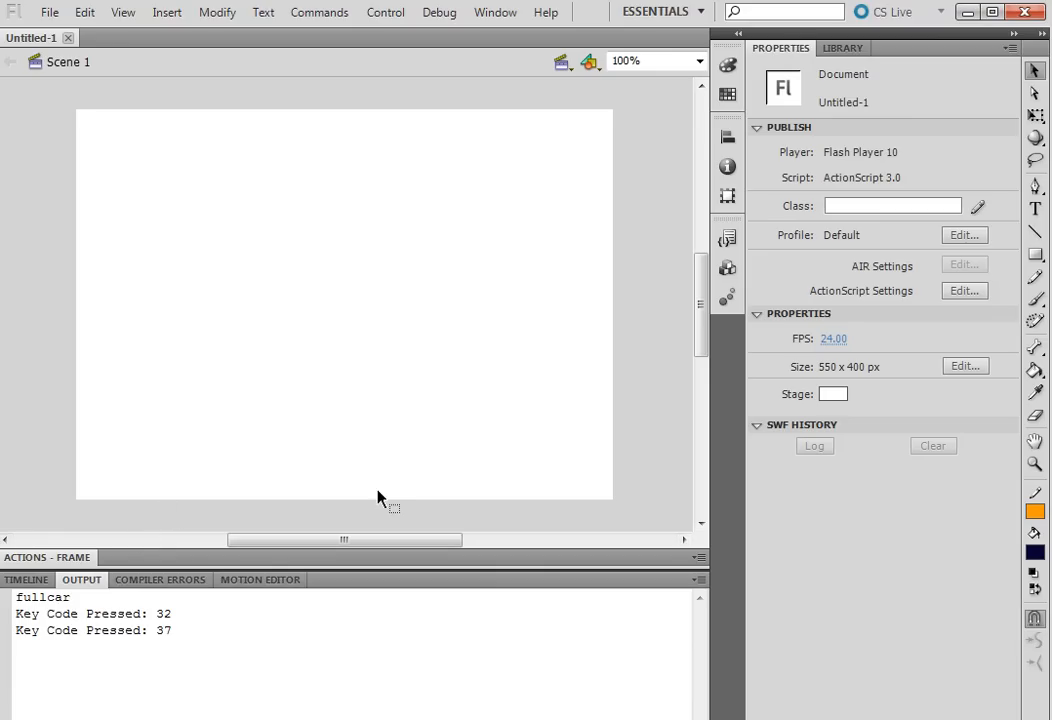
pyautogui.click(28, 582)
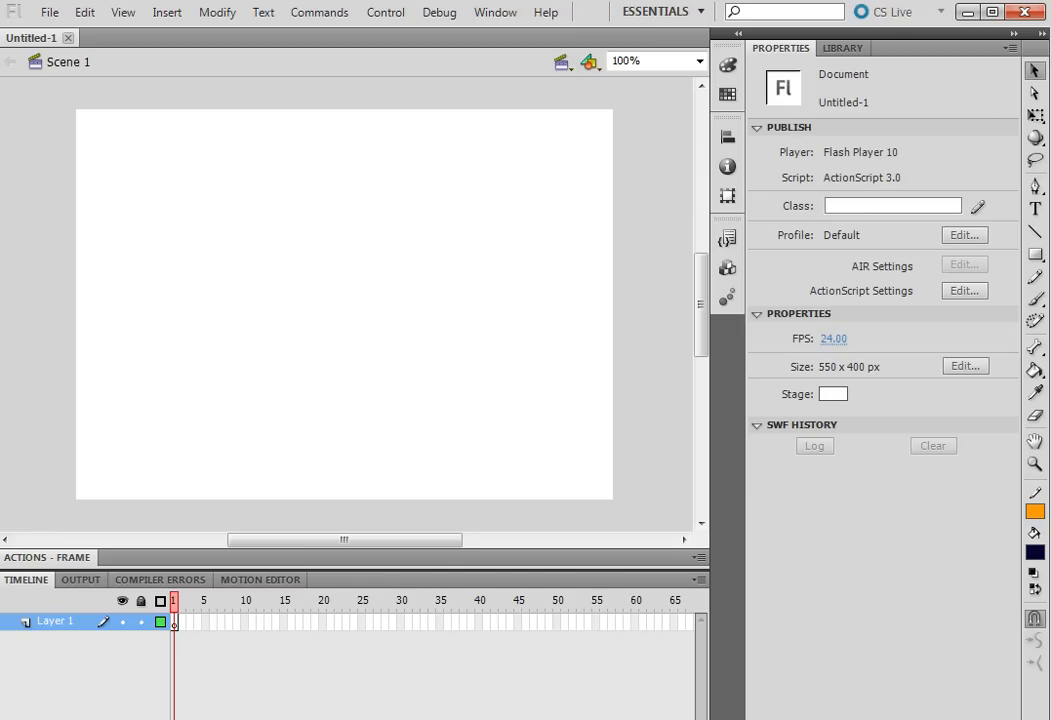
# Step: Bring the 2008_gurney_signature_edition_ford_mustang_side_view picture from the makingACar folder onto the stage
pyautogui.hotkey('alt', 'Tab')
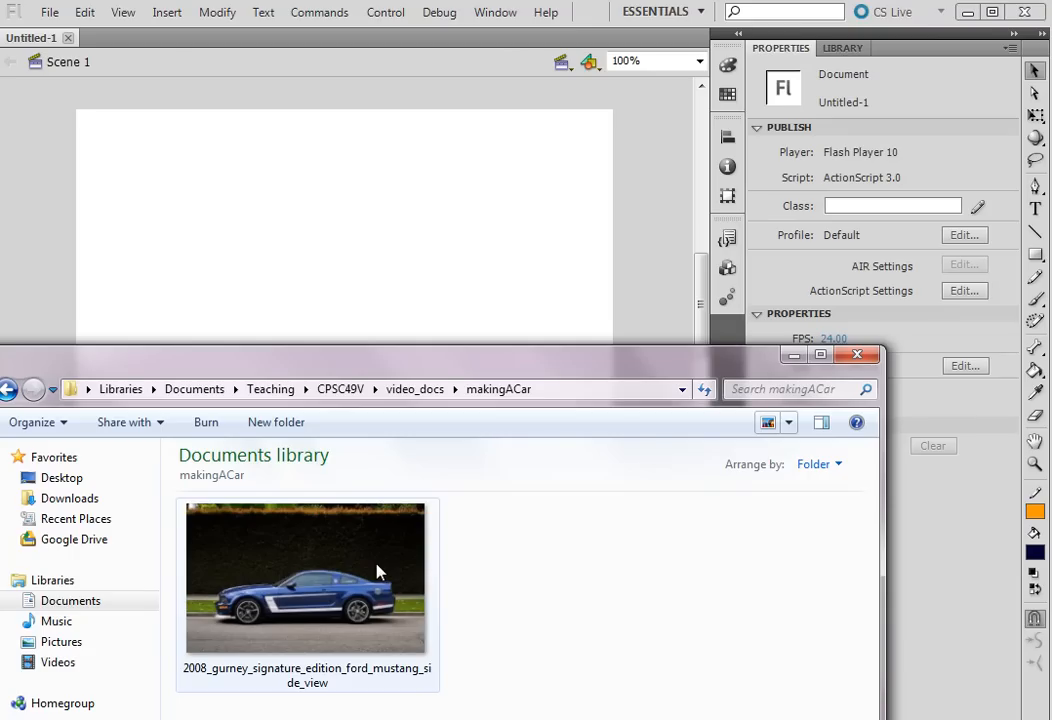
pyautogui.moveTo(377, 571); pyautogui.dragTo(388, 312)
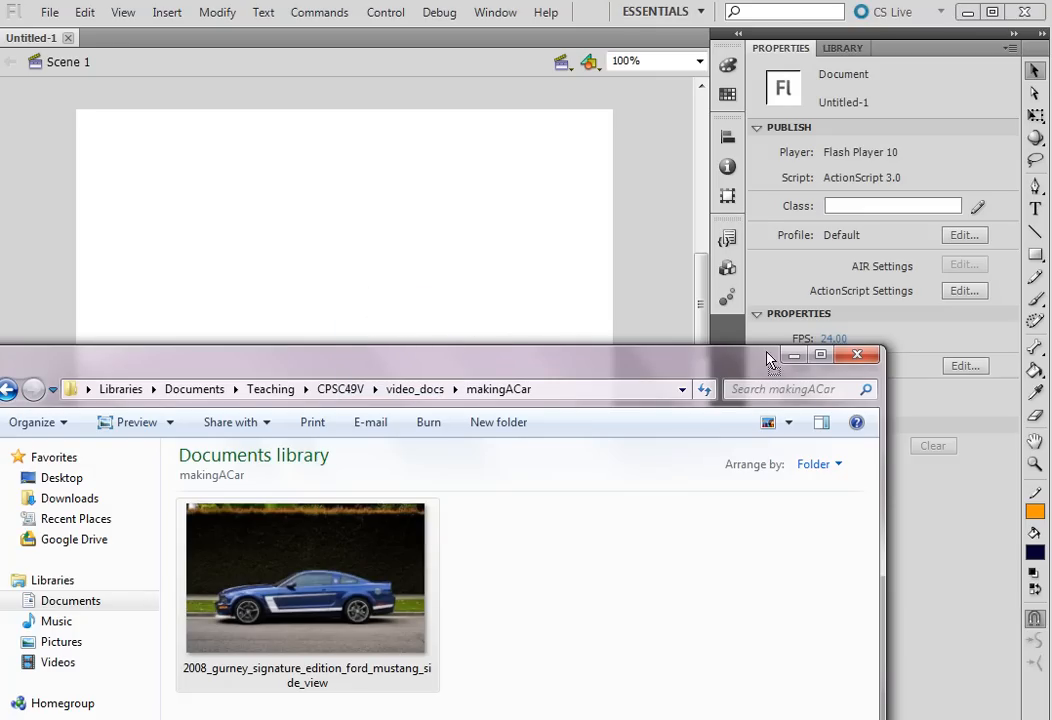
pyautogui.click(794, 356)
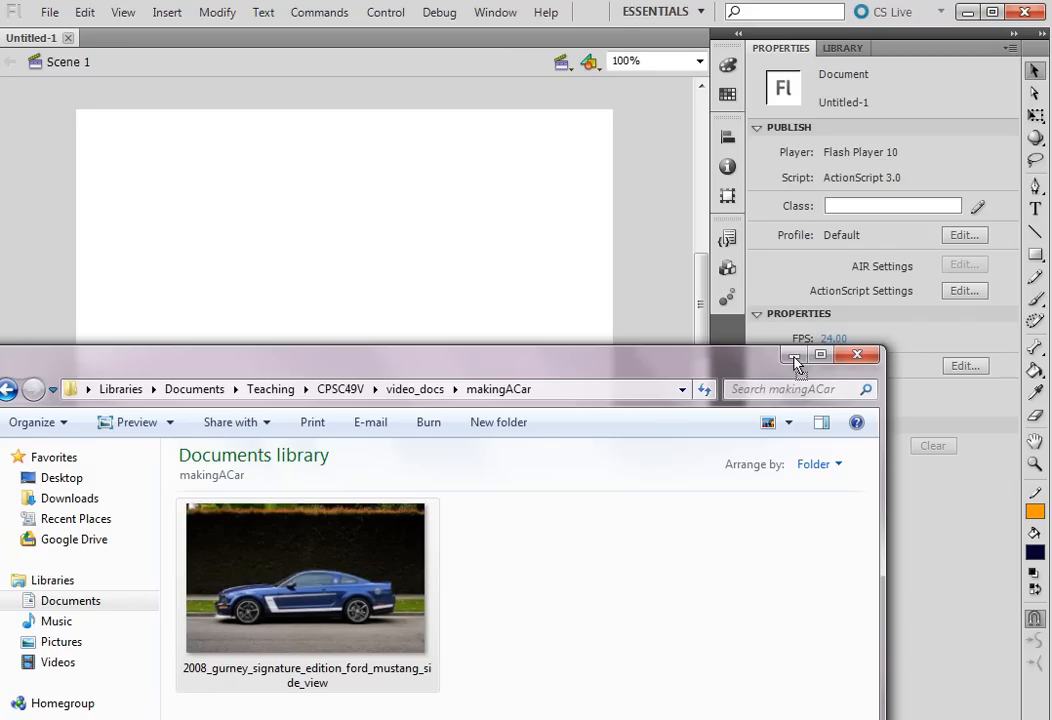
pyautogui.click(650, 298)
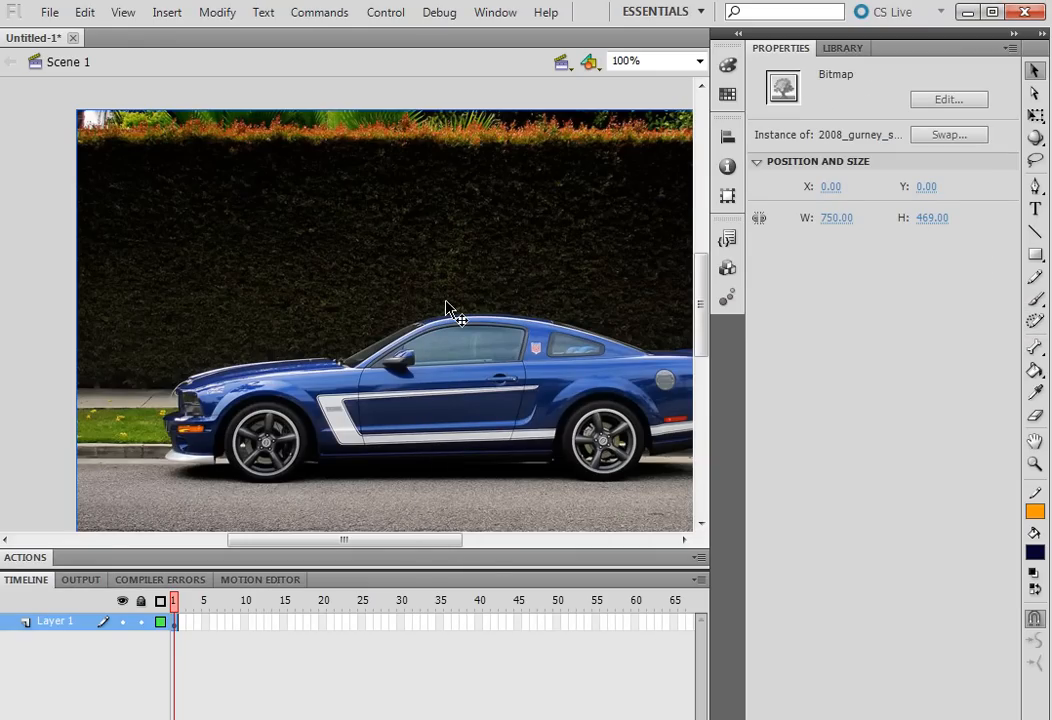
# Step: Scale the car photo down to about 494 x 305 px and position it on the stage at X 25, Y about 82
pyautogui.hotkey('ctrl', '-')
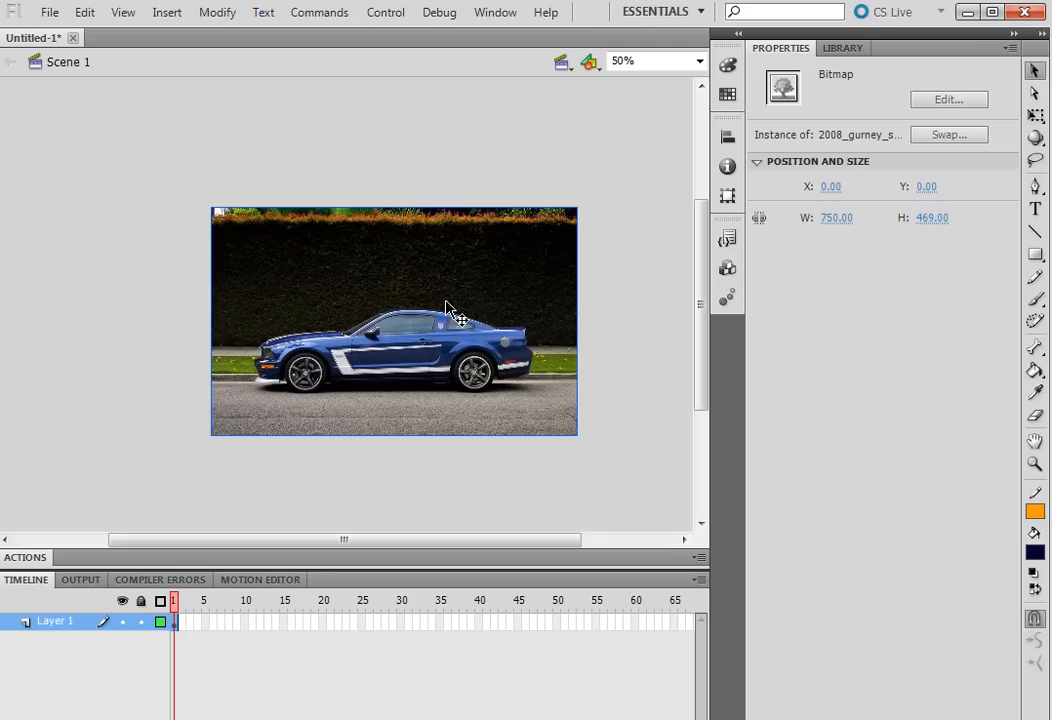
pyautogui.click(1036, 115)
pyautogui.moveTo(212, 208); pyautogui.dragTo(276, 251)
pyautogui.moveTo(352, 286); pyautogui.dragTo(296, 286)
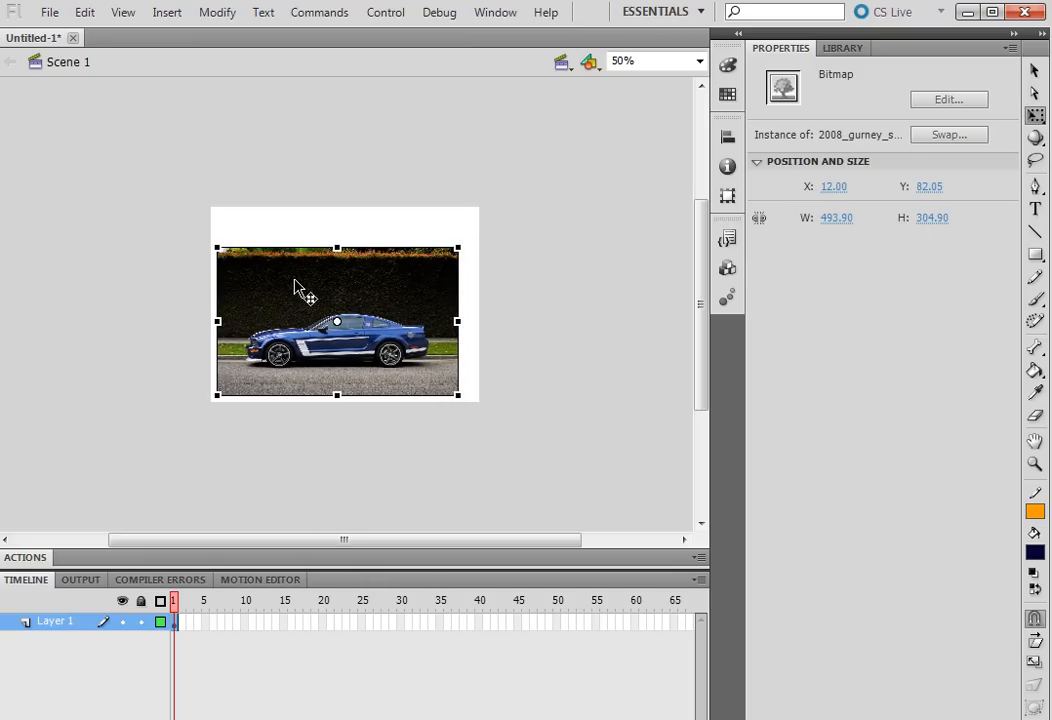
pyautogui.hotkey('ctrl', '=')
pyautogui.hotkey('ctrl', '=')
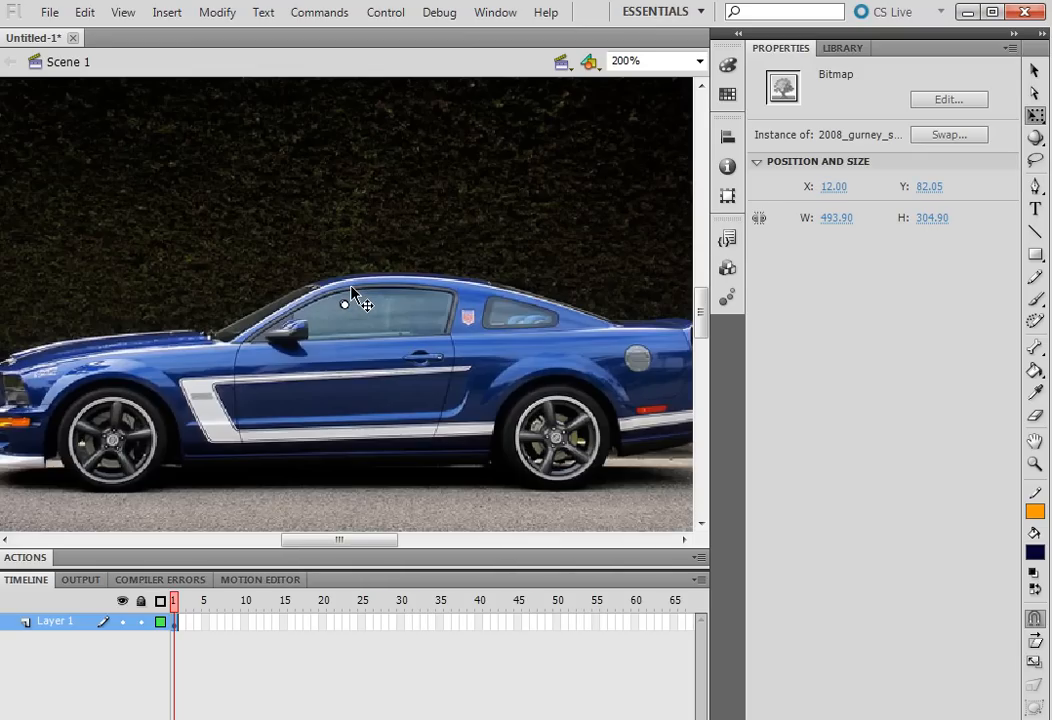
pyautogui.hotkey('ctrl', '-')
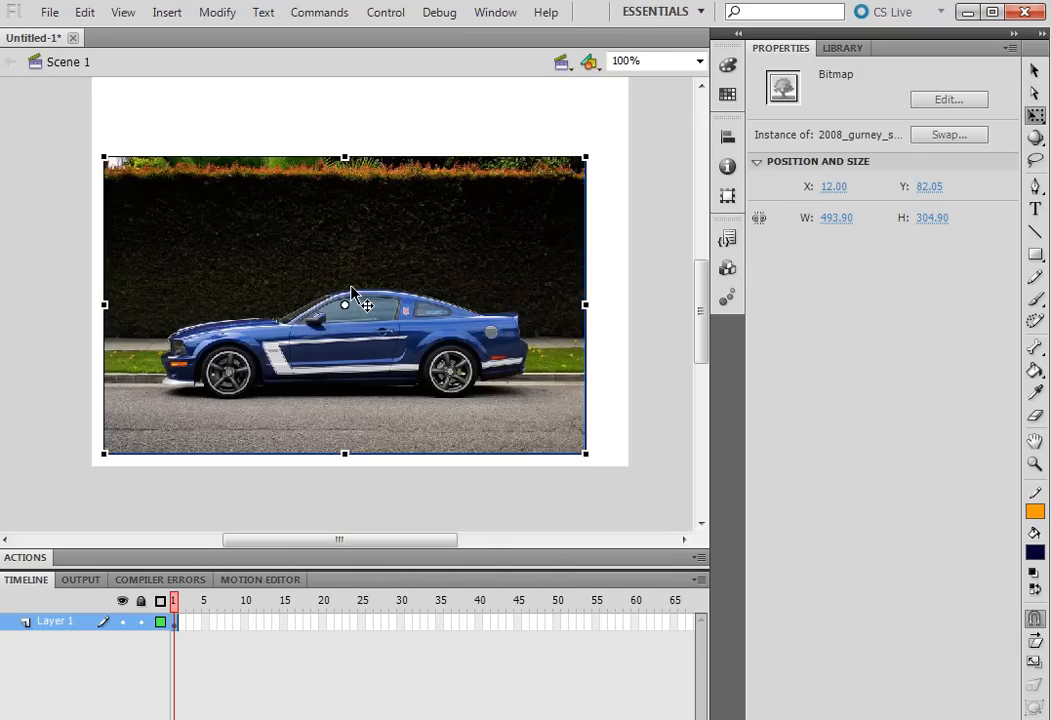
pyautogui.moveTo(371, 287); pyautogui.dragTo(383, 289)
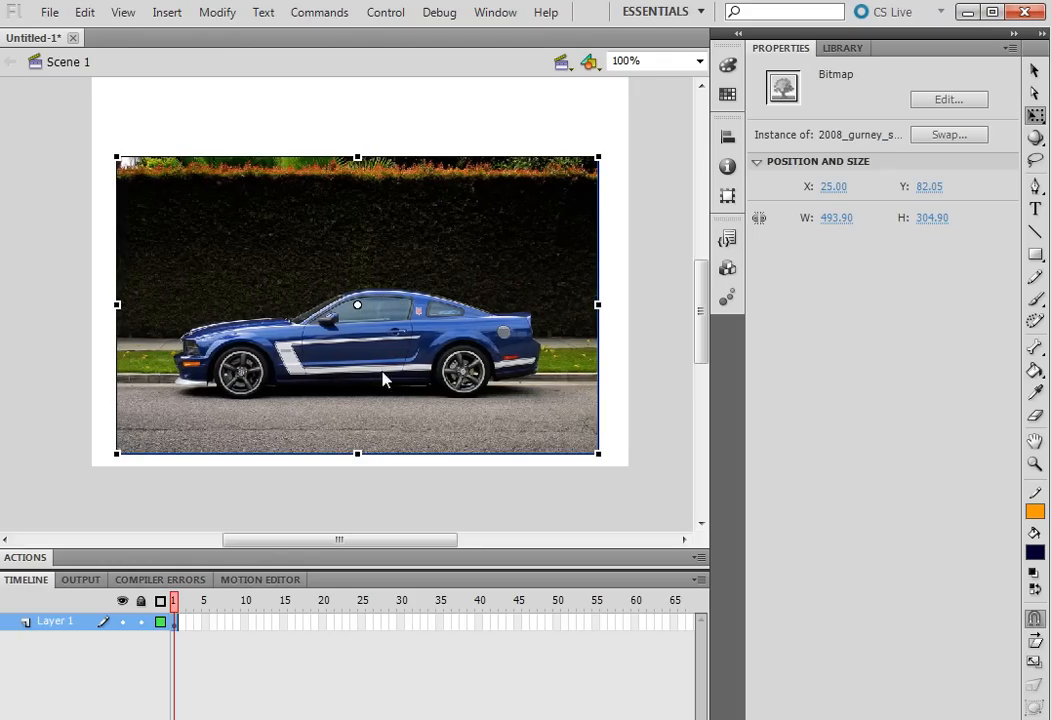
# Step: Convert the car photo to a movie clip symbol named carPic
pyautogui.press('F8')
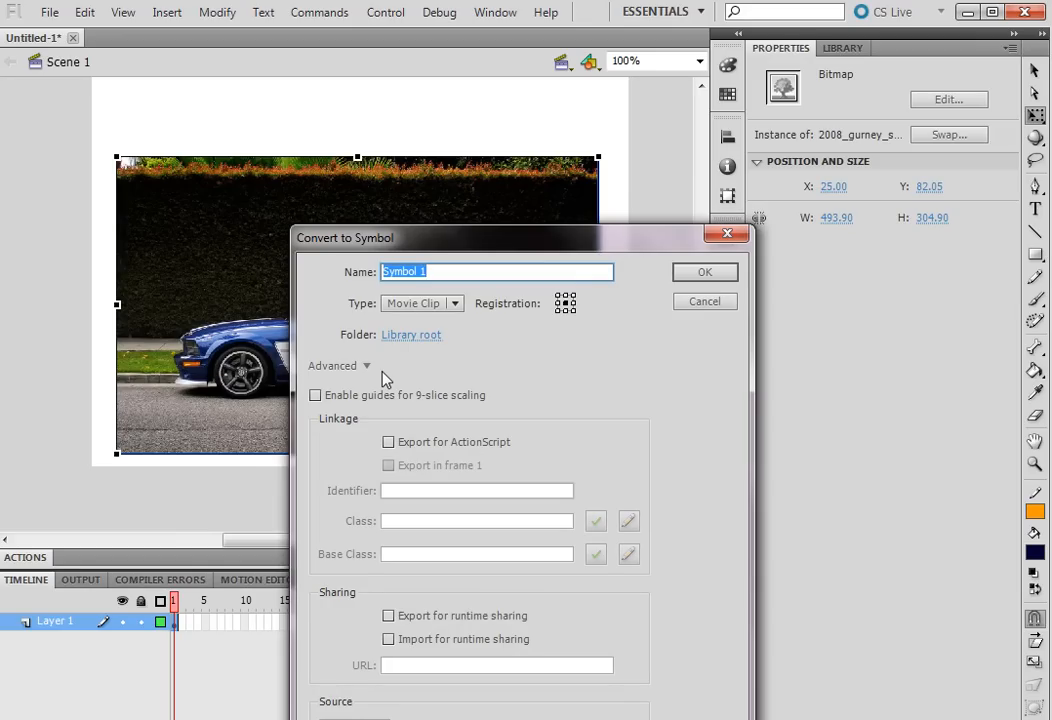
pyautogui.write('carPic')
pyautogui.click(698, 279)
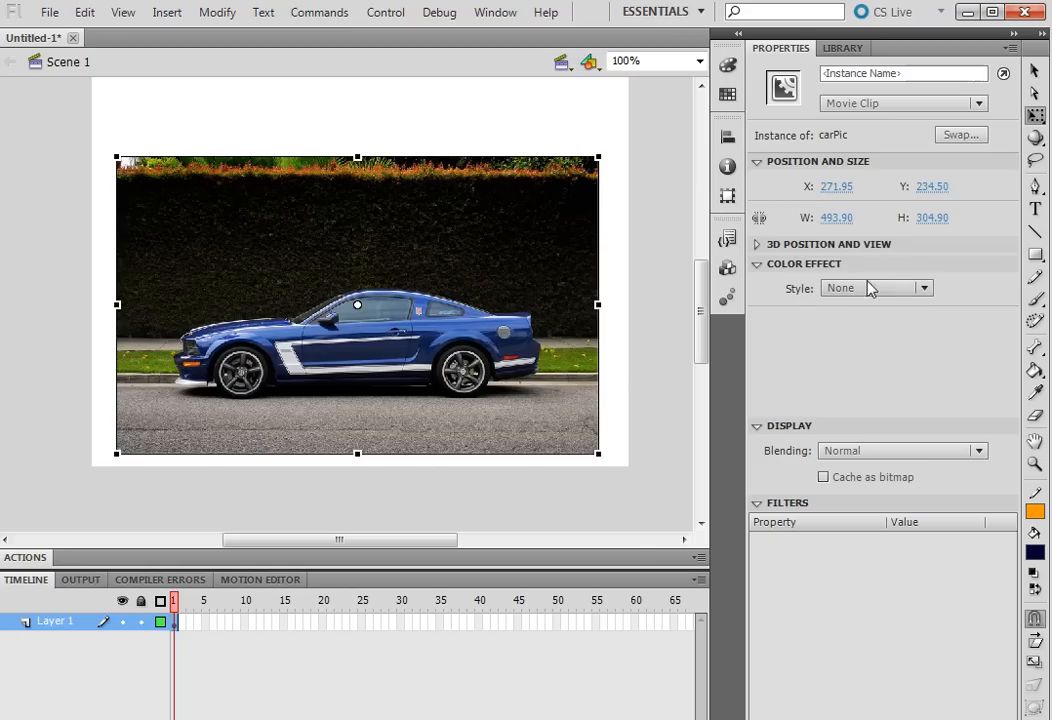
# Step: Fade the carPic instance with an Alpha color effect of 36%, leaving it deselected
pyautogui.click(922, 288)
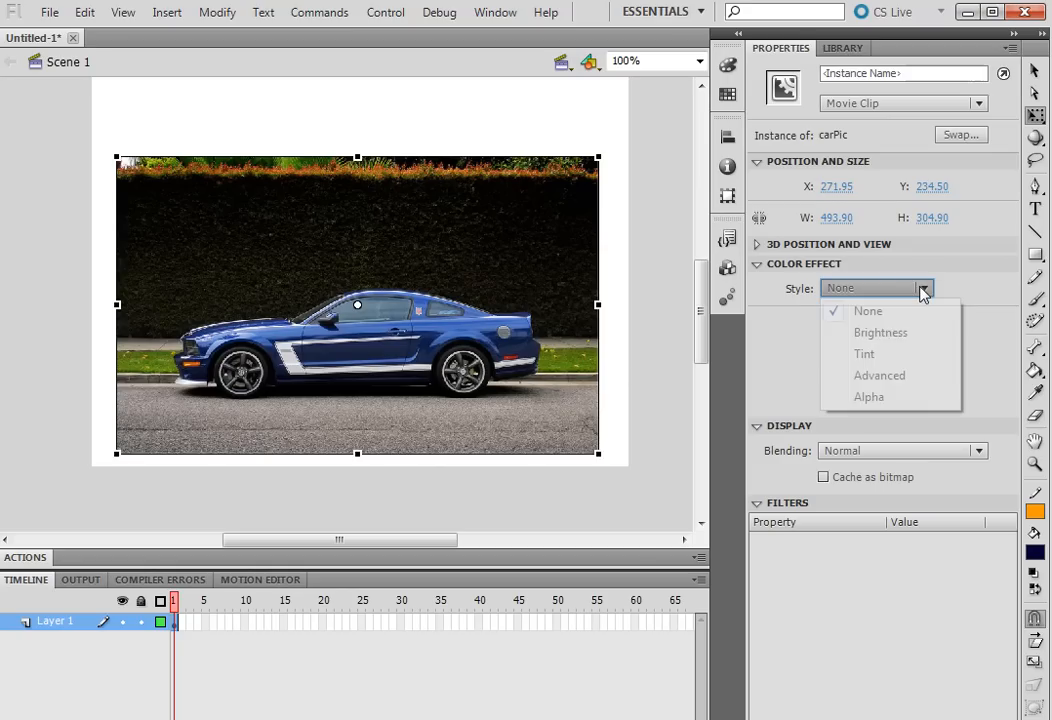
pyautogui.click(900, 398)
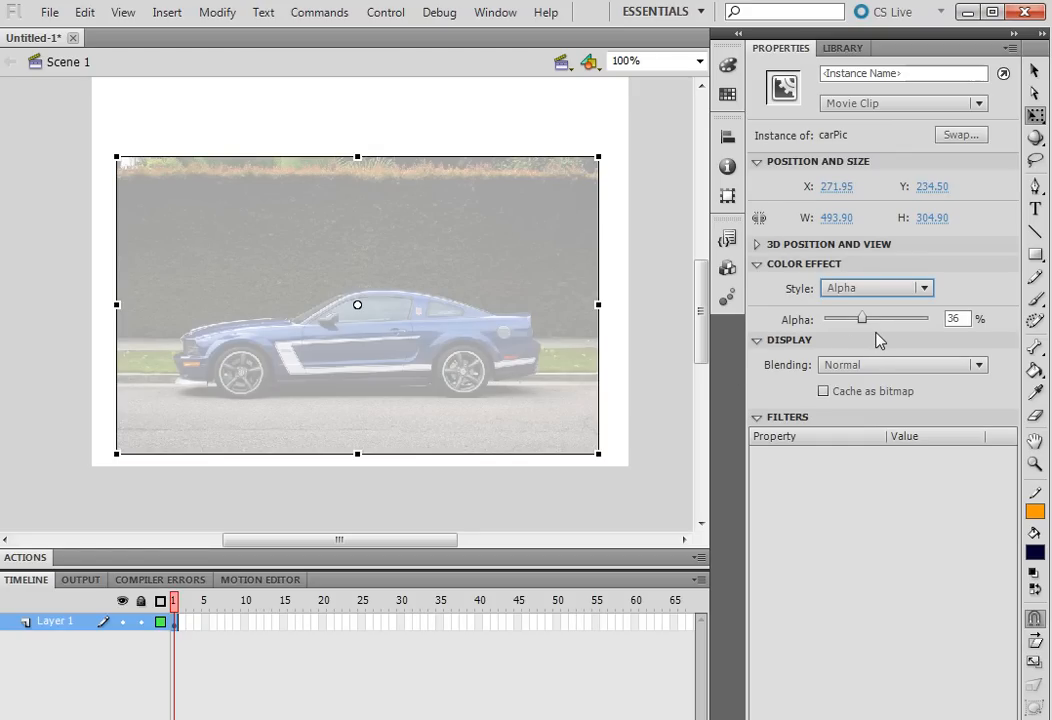
pyautogui.click(672, 460)
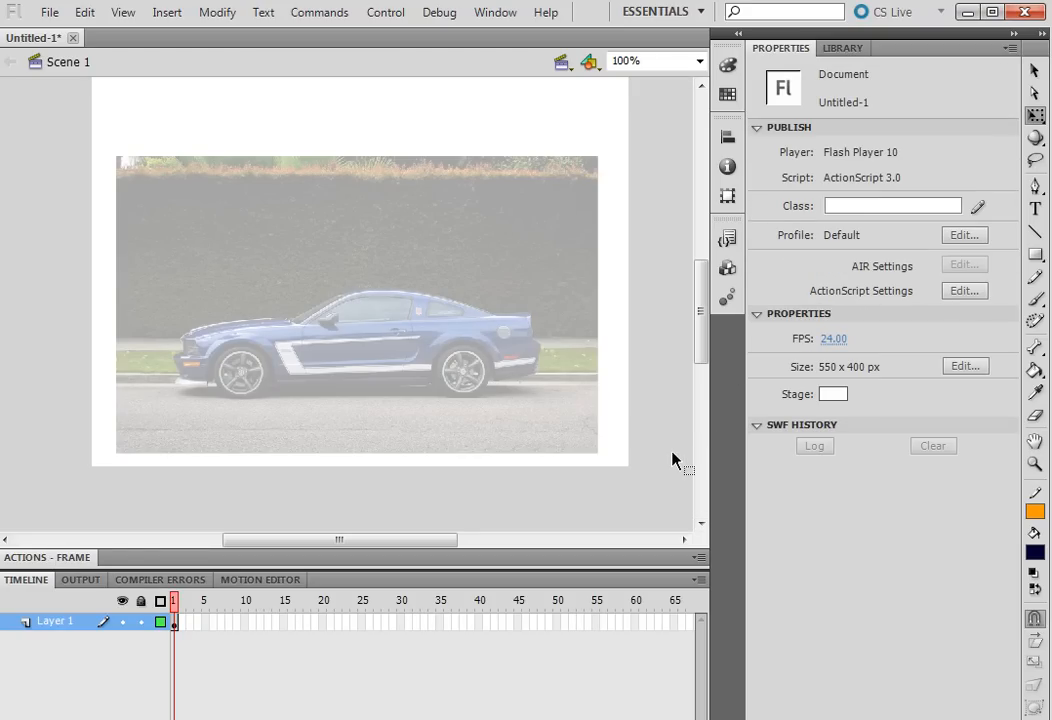
# Step: Rename the photo's layer as trace and lock it
pyautogui.click(58, 622)
pyautogui.doubleClick(58, 622)
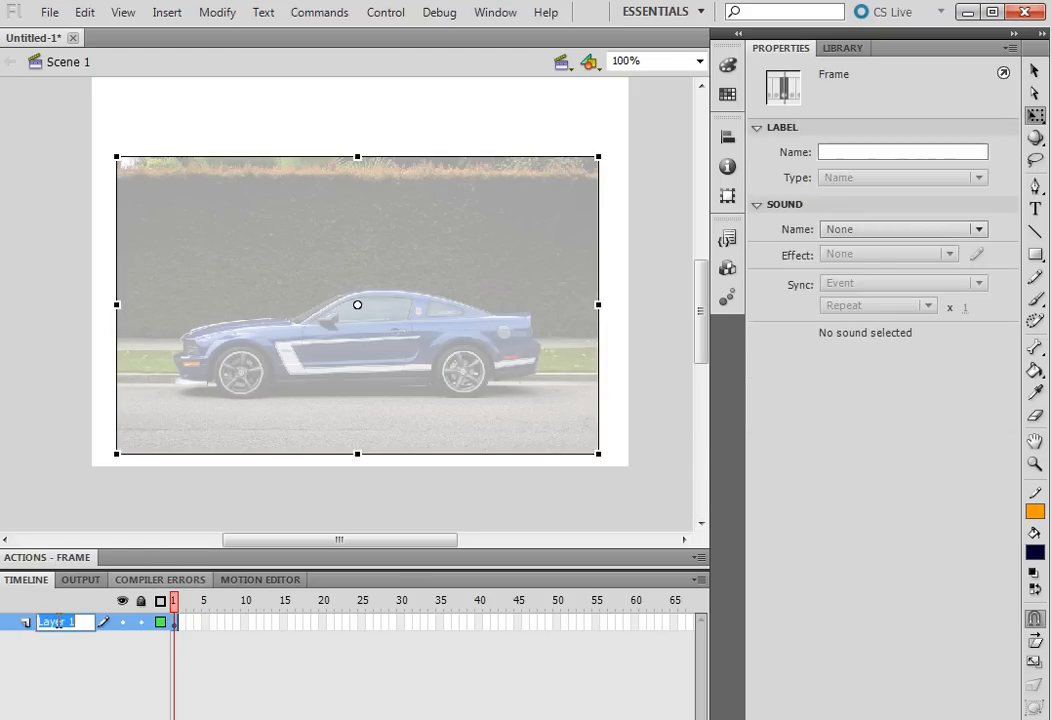
pyautogui.write('track')
pyautogui.press('Return')
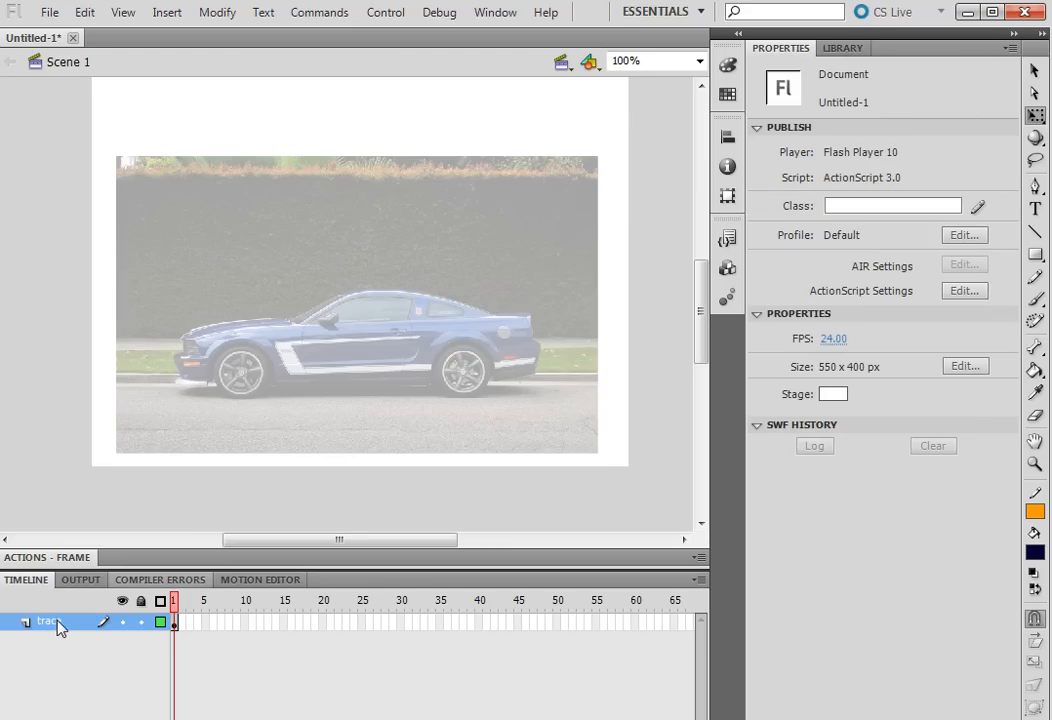
pyautogui.click(140, 621)
# Step: Add a new layer above the trace layer and name it car
pyautogui.click(12, 718)
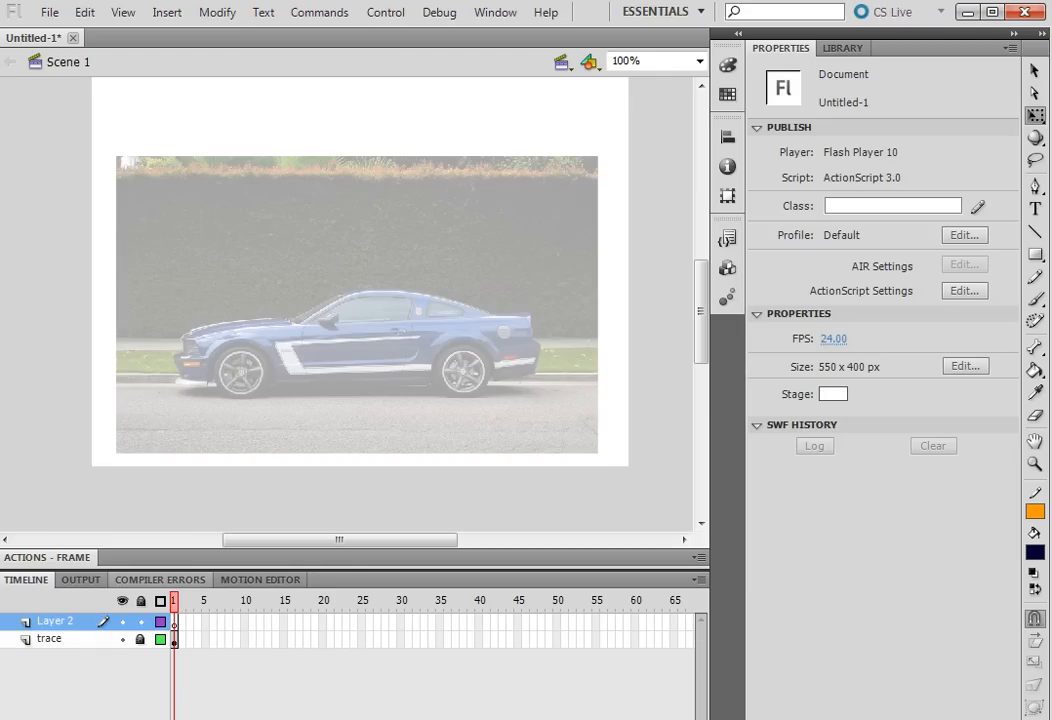
pyautogui.doubleClick(80, 622)
pyautogui.write('car')
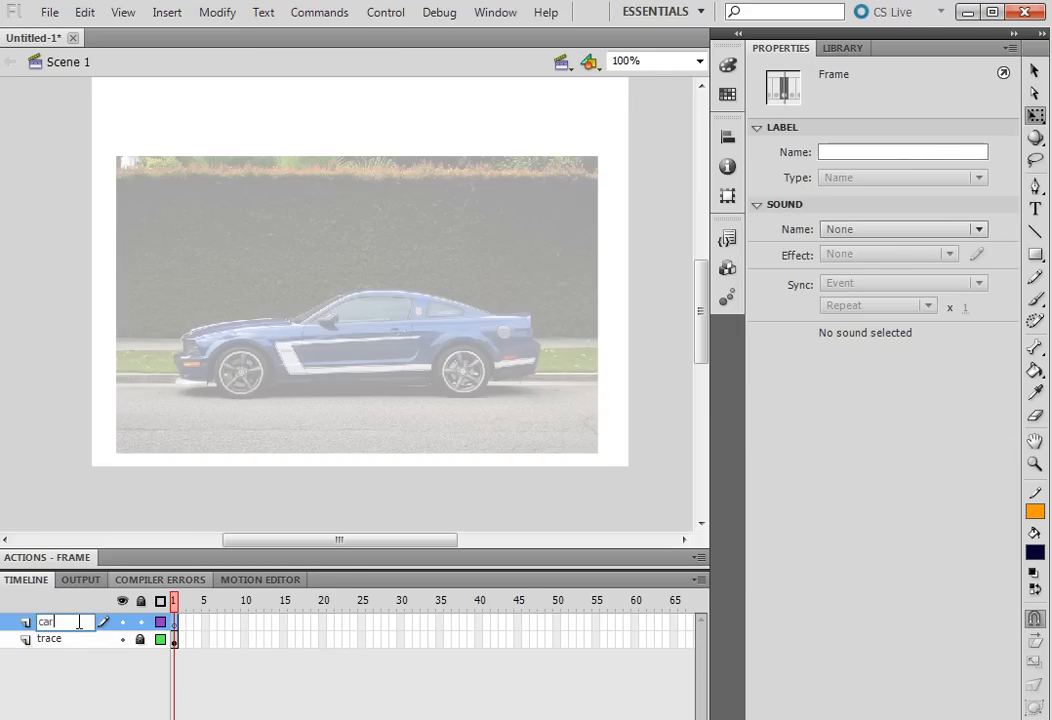
pyautogui.press('Return')
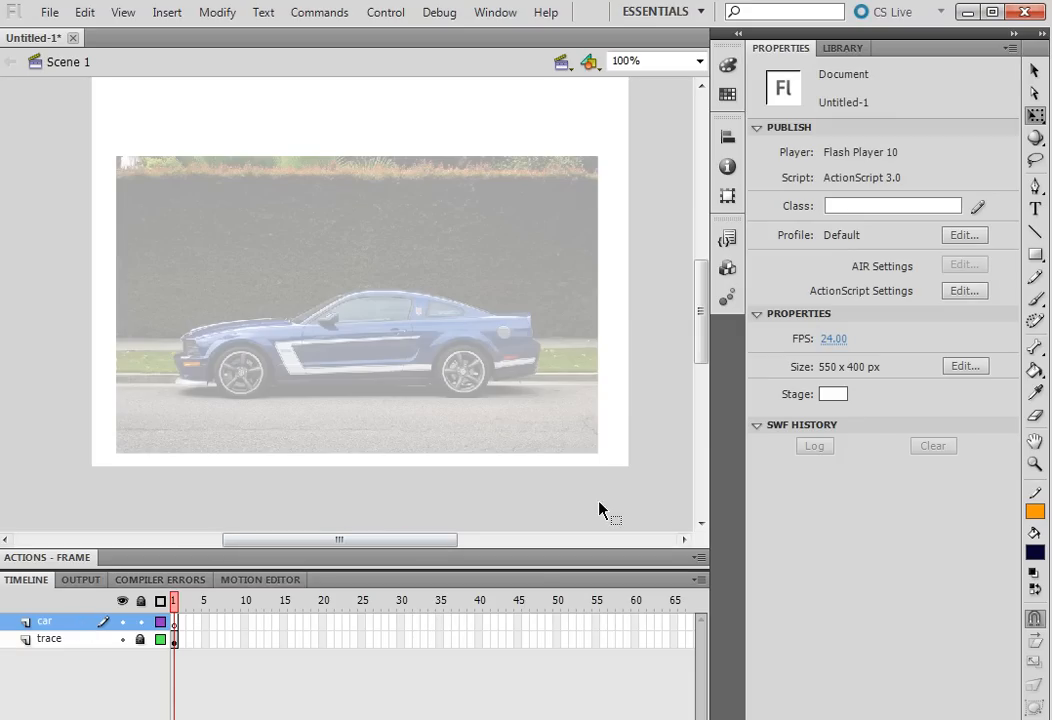
# Step: Trace the car's hood on the car layer with a curved Pen path from the front edge to the windshield base
pyautogui.click(1035, 190)
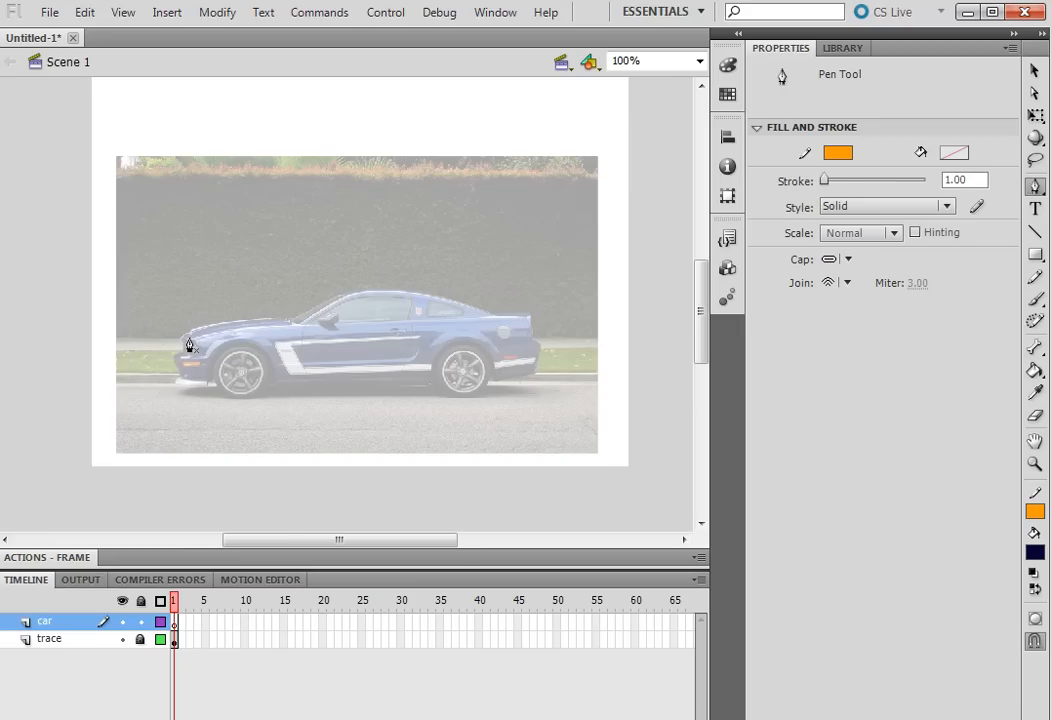
pyautogui.hotkey('ctrl', '=')
pyautogui.moveTo(329, 545); pyautogui.dragTo(291, 545)
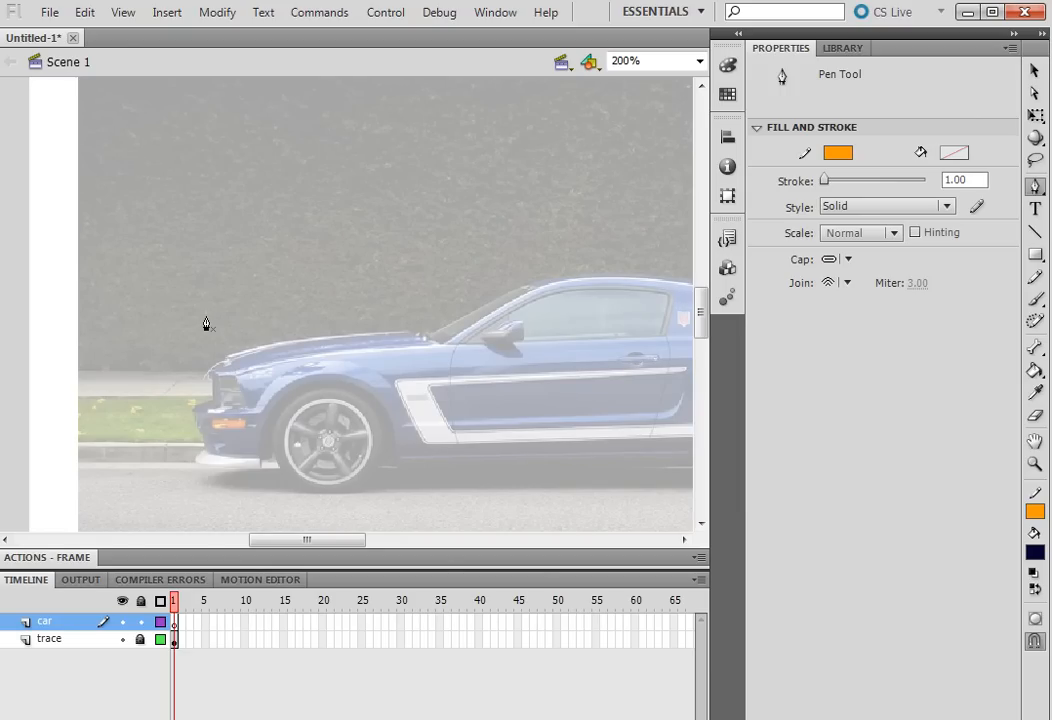
pyautogui.click(227, 357)
pyautogui.moveTo(404, 332); pyautogui.dragTo(504, 343)
pyautogui.moveTo(507, 343); pyautogui.dragTo(506, 344)
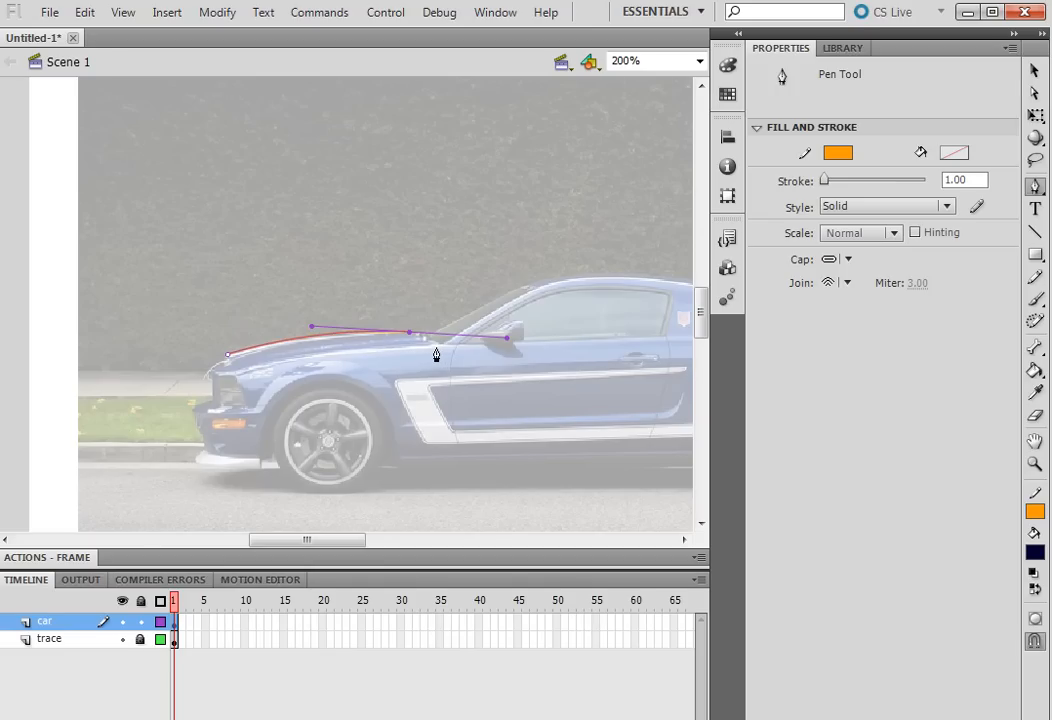
# Step: Continue the Pen path with a corner at the rear of the hood, through the windshield base and up to the front of the roof
pyautogui.moveTo(435, 343)
pyautogui.mouseDown()
pyautogui.moveTo(449, 347)
pyautogui.moveTo(433, 350)
pyautogui.mouseUp()
pyautogui.hotkey('ctrl', 'z')
pyautogui.click(409, 332)
pyautogui.click(449, 345)
pyautogui.moveTo(577, 280); pyautogui.dragTo(618, 286)
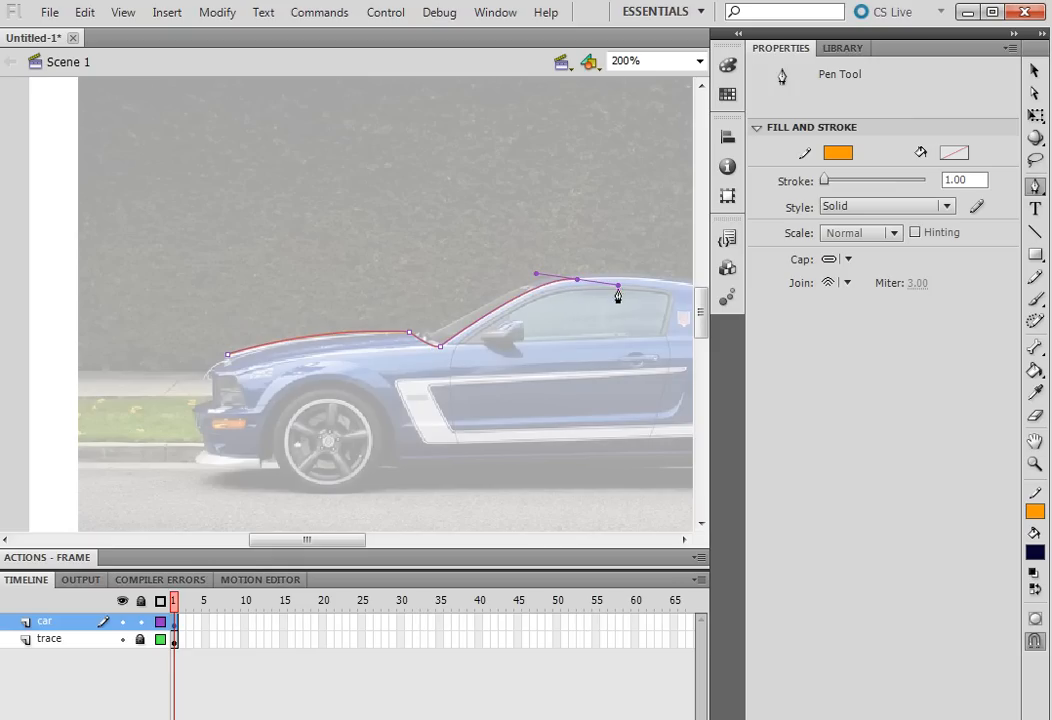
# Step: Extend the Pen path in one curve along the roof and down the rear window to the trunk lid
pyautogui.moveTo(337, 543); pyautogui.dragTo(370, 543)
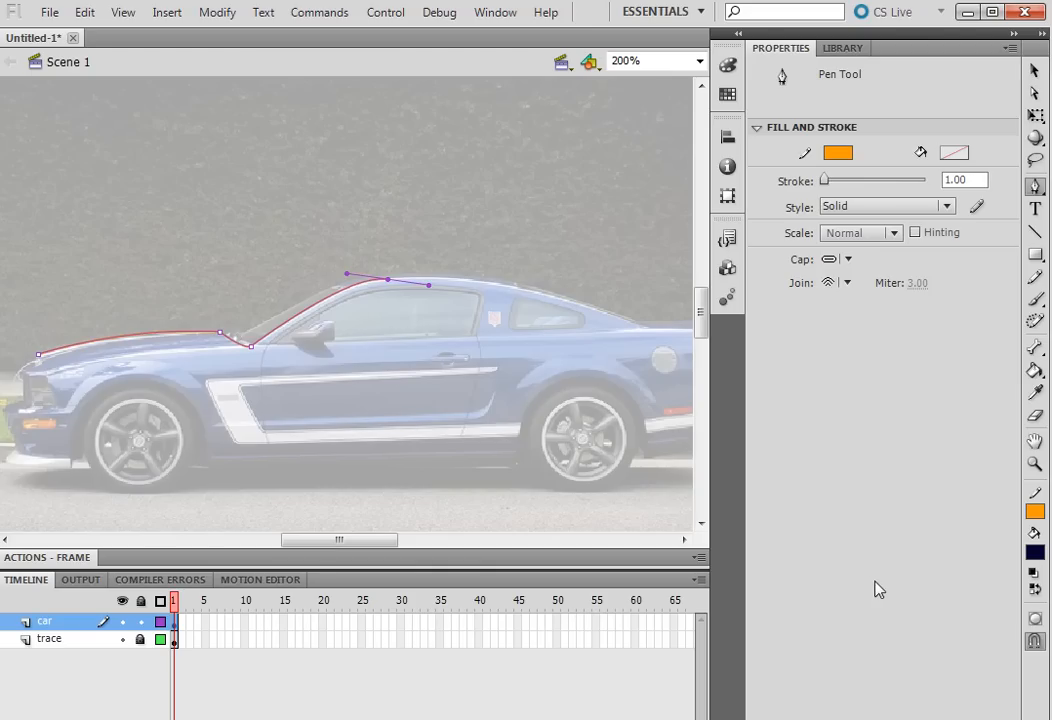
pyautogui.click(1035, 621)
pyautogui.click(1031, 648)
pyautogui.moveTo(643, 333)
pyautogui.mouseDown()
pyautogui.moveTo(662, 352)
pyautogui.moveTo(831, 398)
pyautogui.mouseUp()
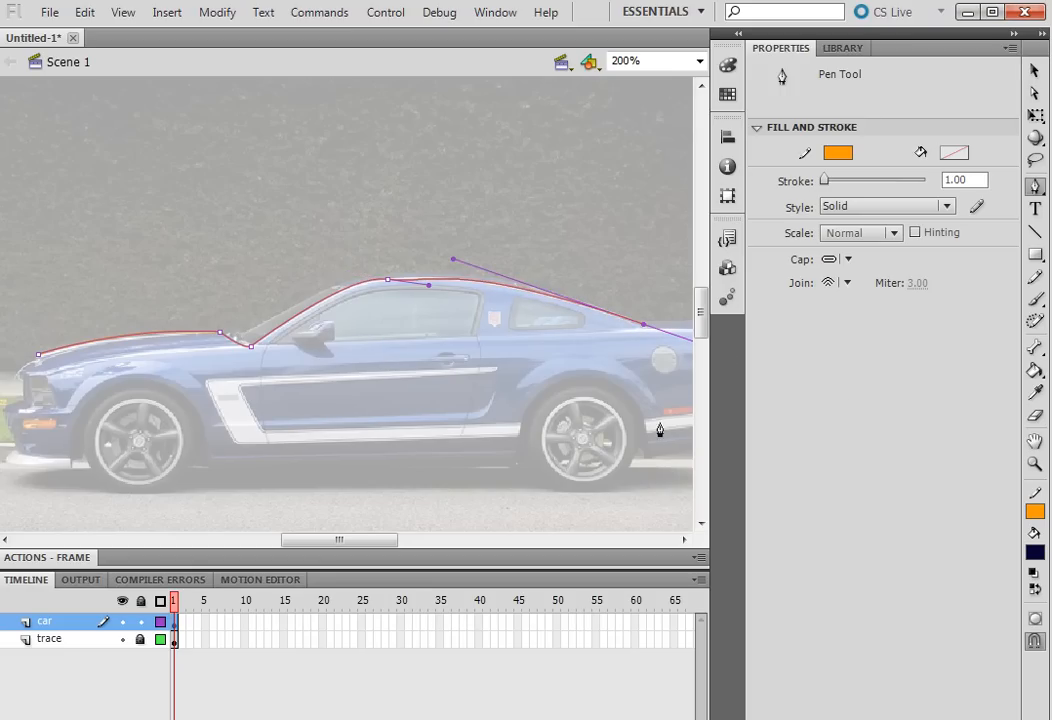
# Step: Turn the rear window's end point into a corner and trace the trunk lid and the rounded spoiler tip
pyautogui.click(683, 540)
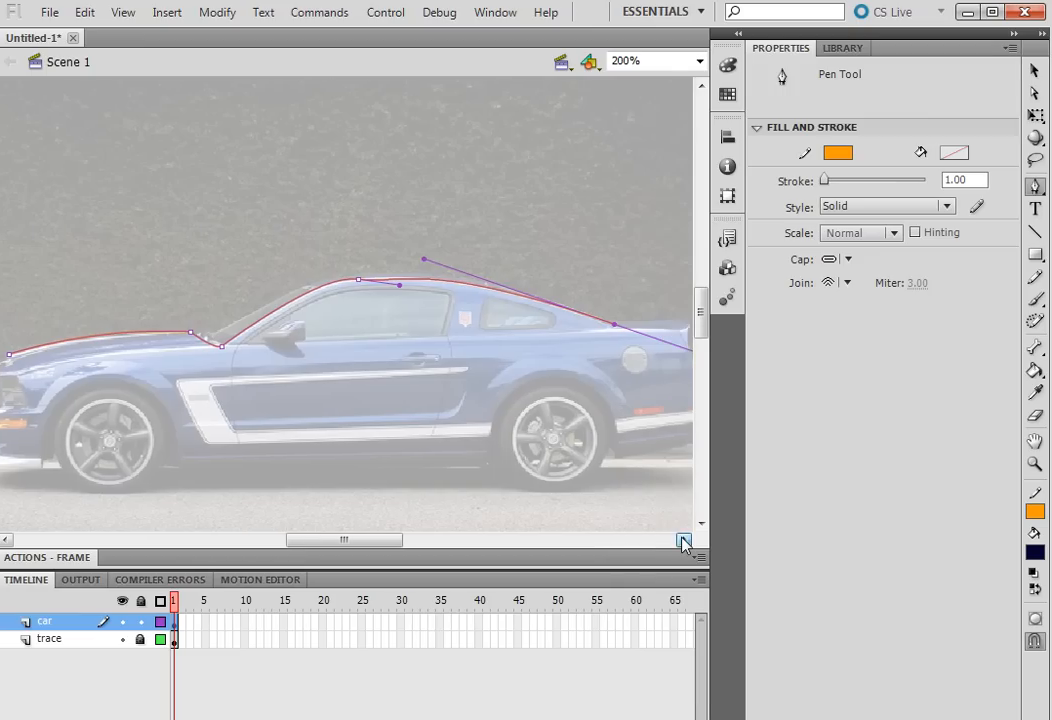
pyautogui.click(683, 540)
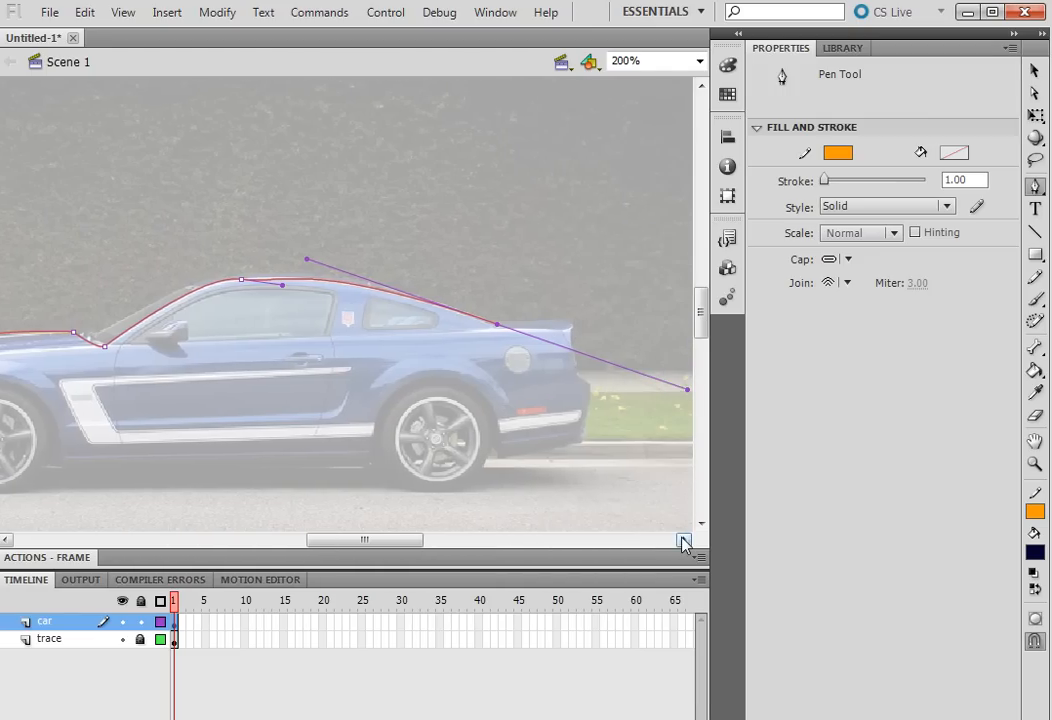
pyautogui.click(496, 328)
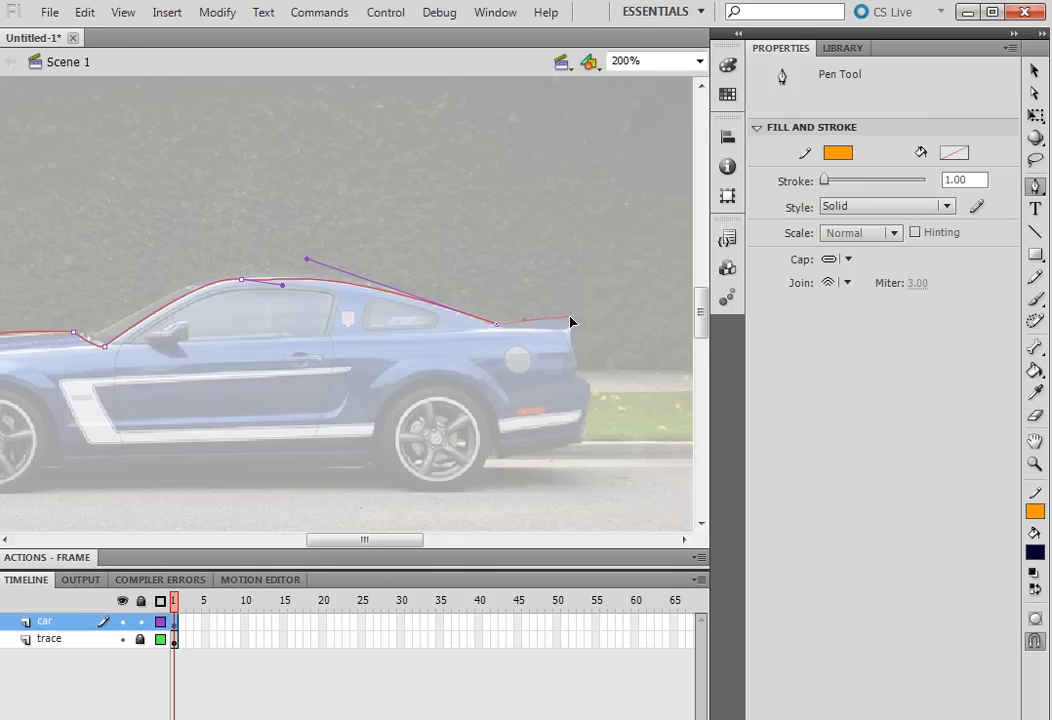
pyautogui.moveTo(547, 318); pyautogui.dragTo(569, 313)
pyautogui.moveTo(571, 327)
pyautogui.mouseDown()
pyautogui.moveTo(556, 345)
pyautogui.moveTo(566, 337)
pyautogui.mouseUp()
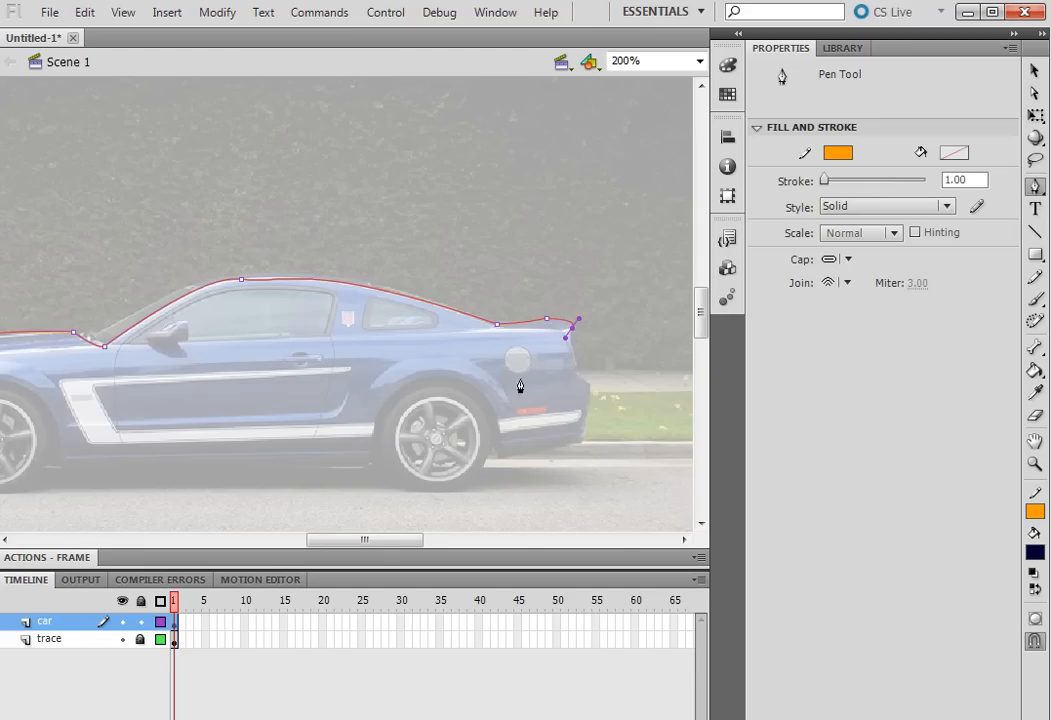